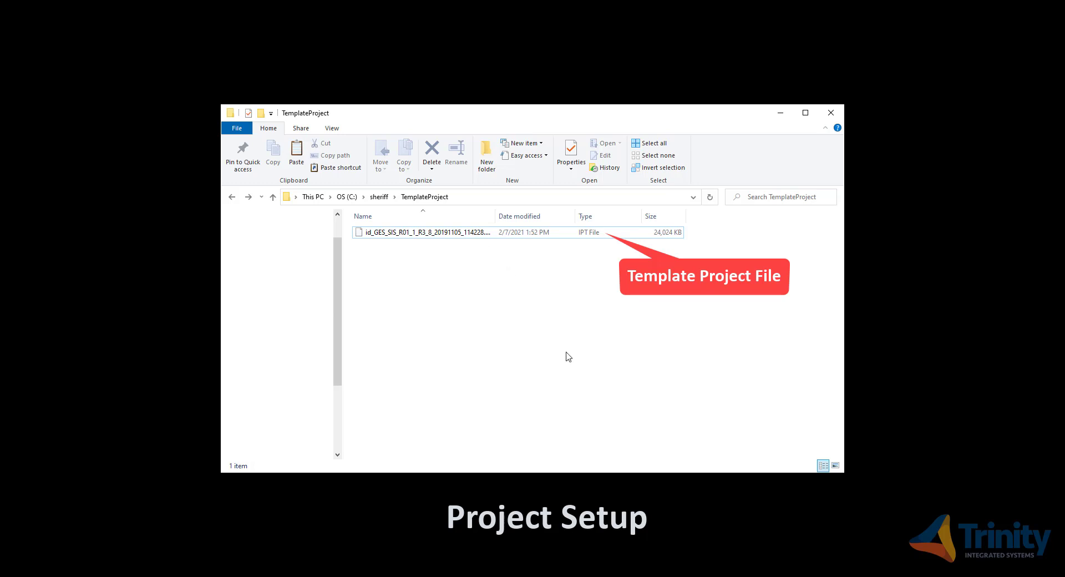
# - Copy the template IPT project file
pyautogui.click(480, 237)
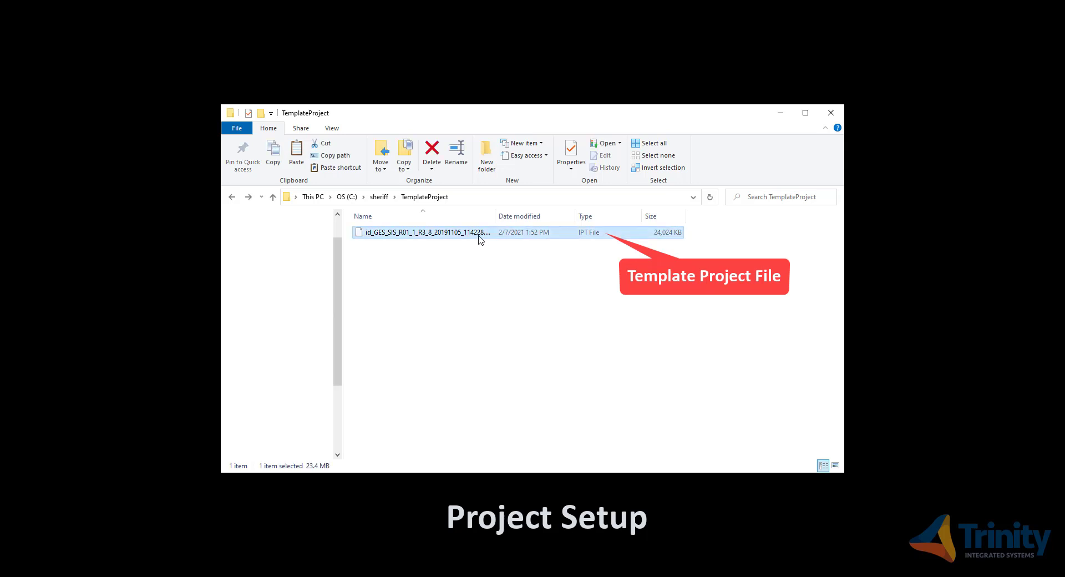
pyautogui.rightClick(480, 237)
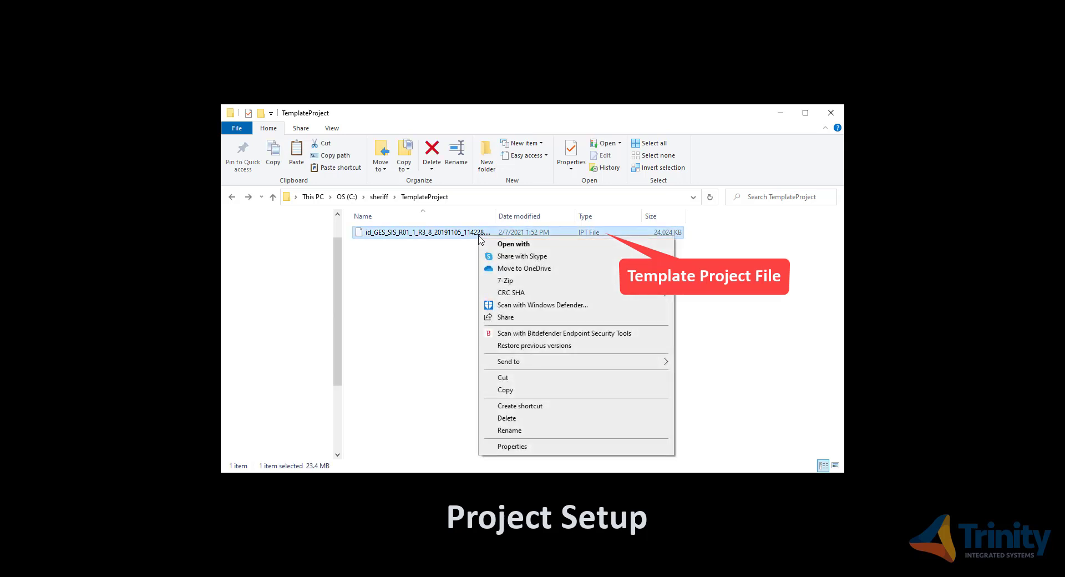
pyautogui.click(506, 390)
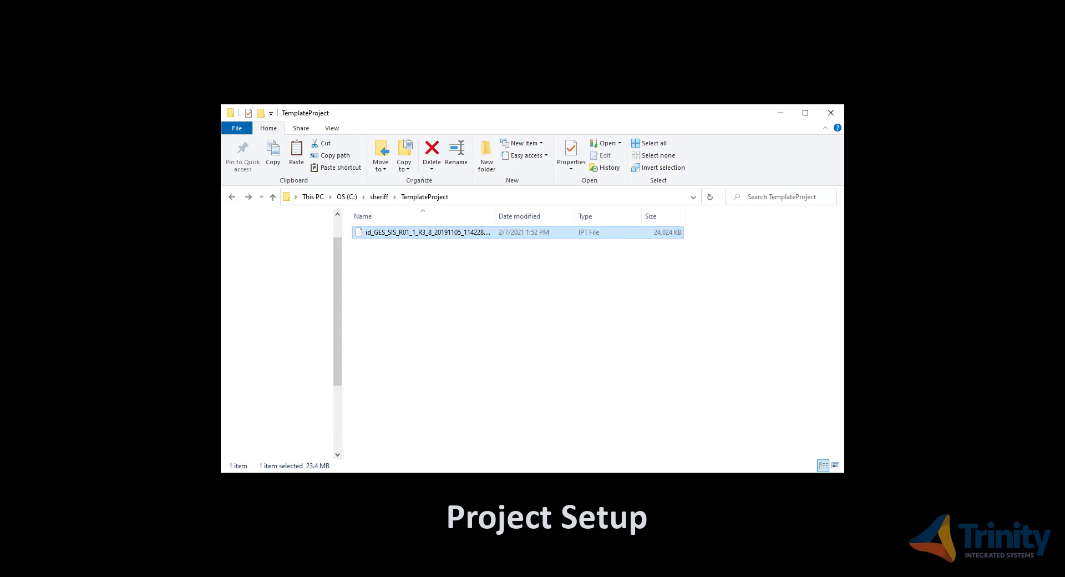
# - Go to C:\Program Files (x86)\Trinity Integrated Systems\iDefine 1.16.6
pyautogui.hotkey('alt', 'Up')
pyautogui.hotkey('alt', 'Up')
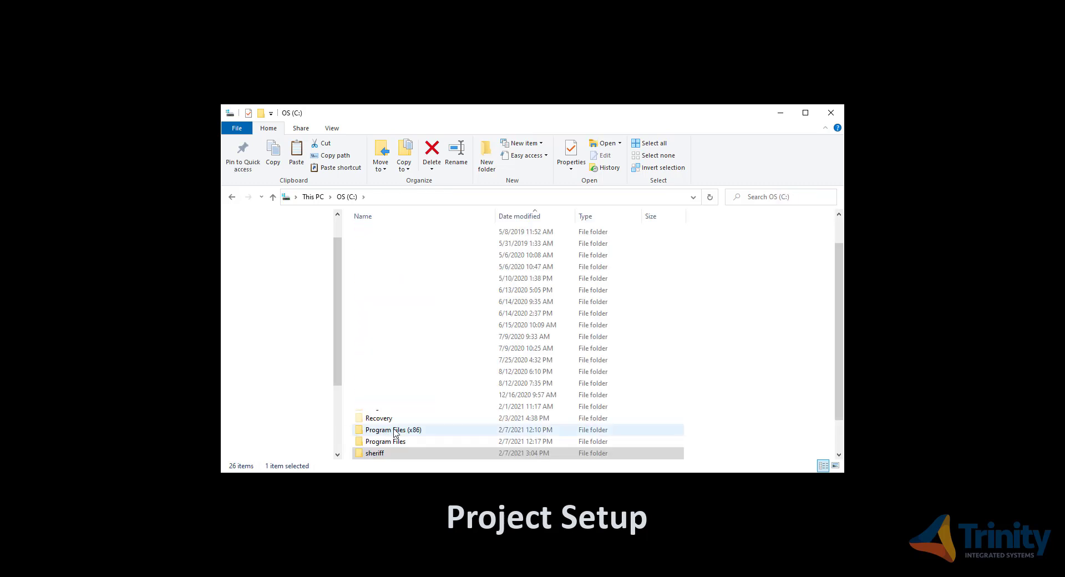
pyautogui.doubleClick(435, 430)
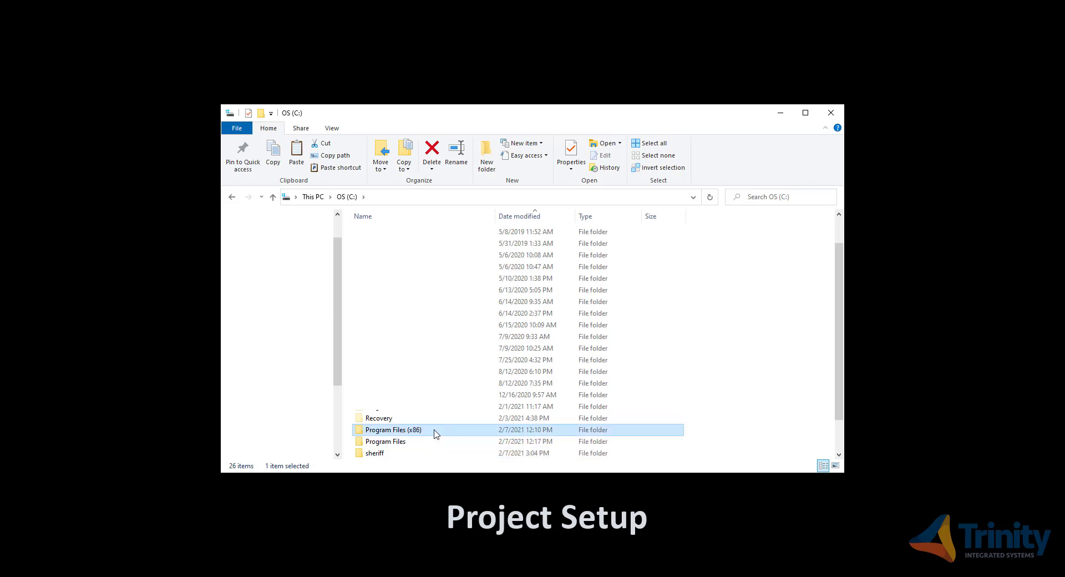
pyautogui.scroll(-5, 436, 431)
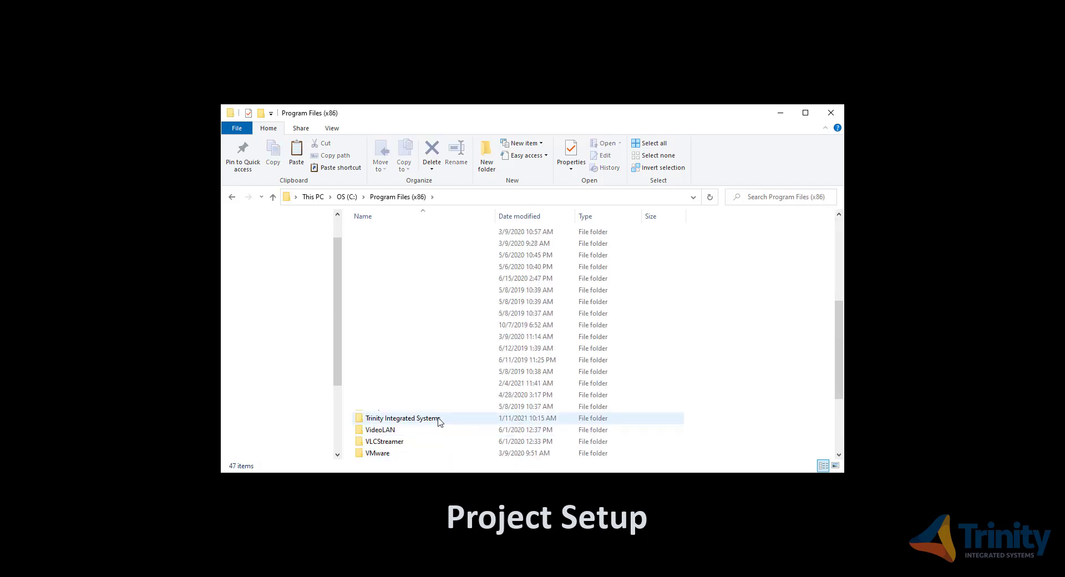
pyautogui.doubleClick(402, 418)
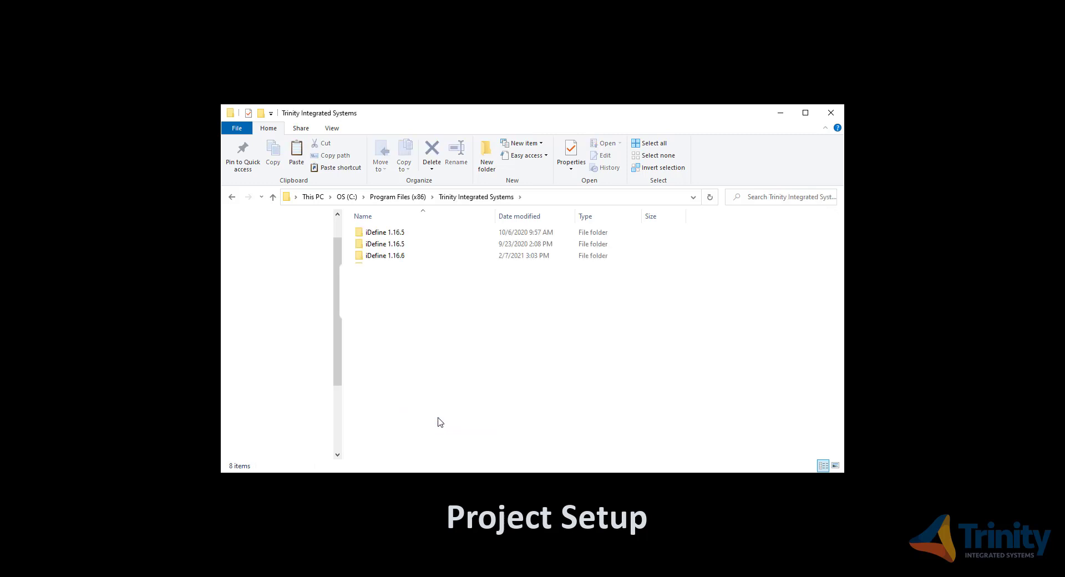
pyautogui.click(643, 255)
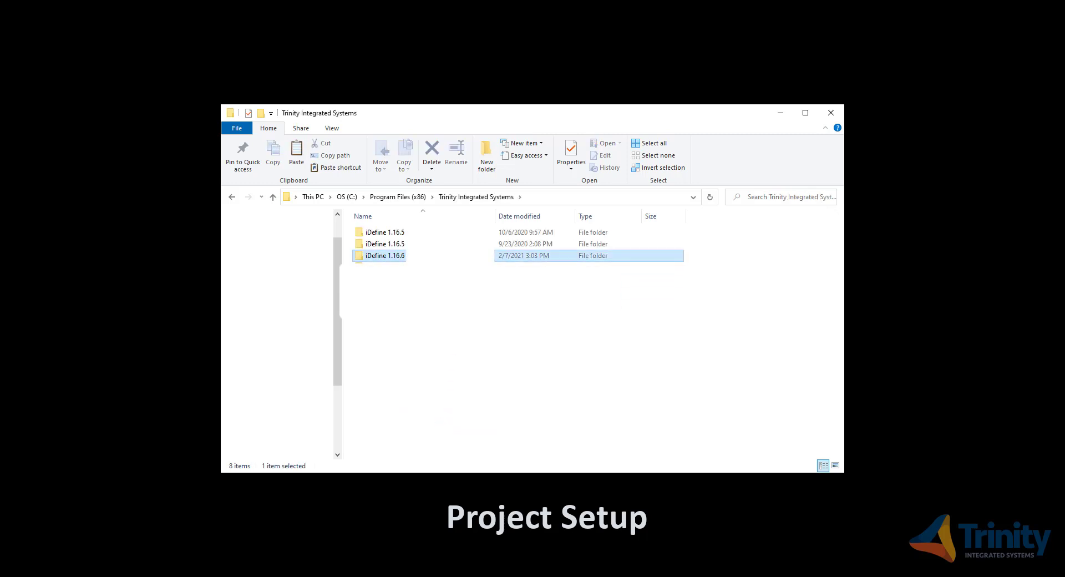
pyautogui.doubleClick(451, 258)
# - Create a new folder named ProjectTemplates in the iDefine 1.16.6 folder
pyautogui.rightClick(469, 277)
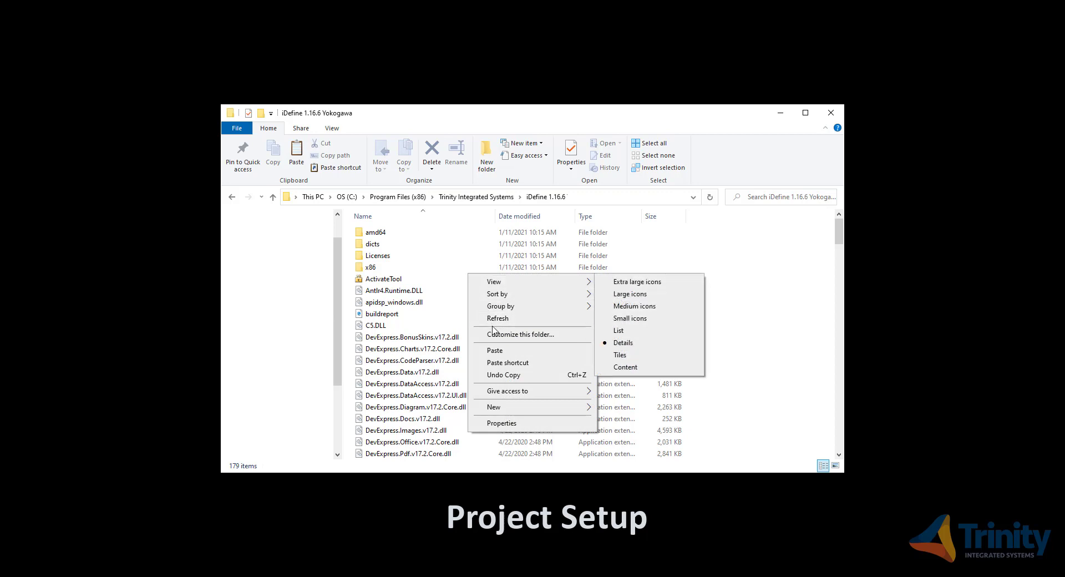
pyautogui.moveTo(515, 409)
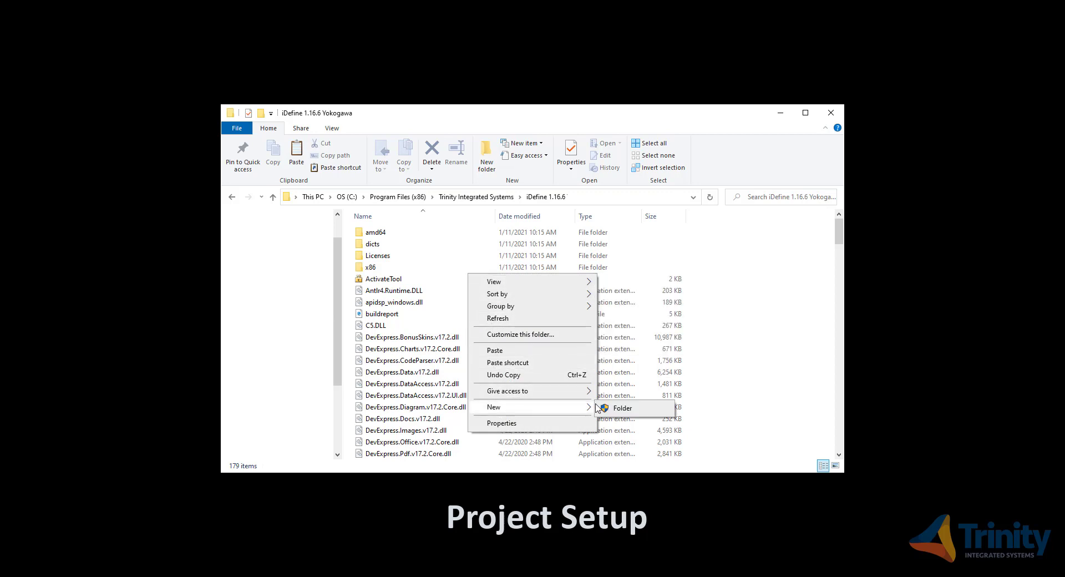
pyautogui.click(615, 408)
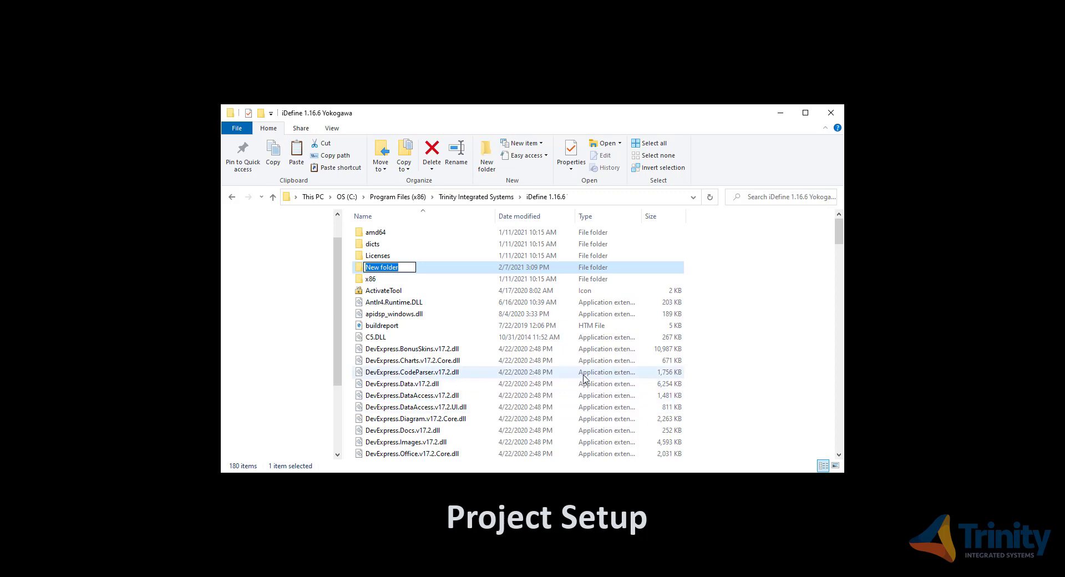
pyautogui.write('Project')
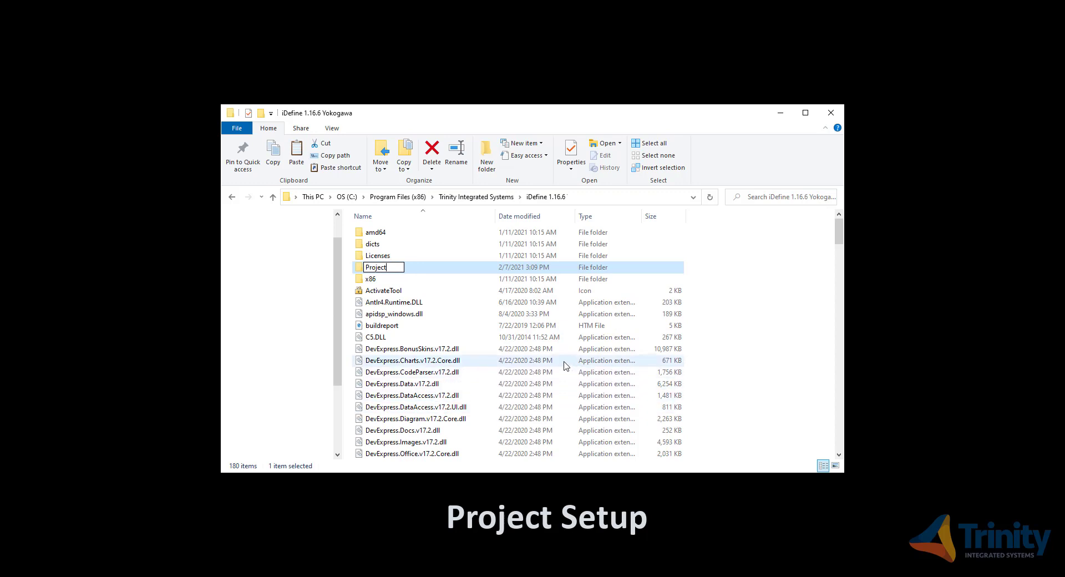
pyautogui.write('Templates')
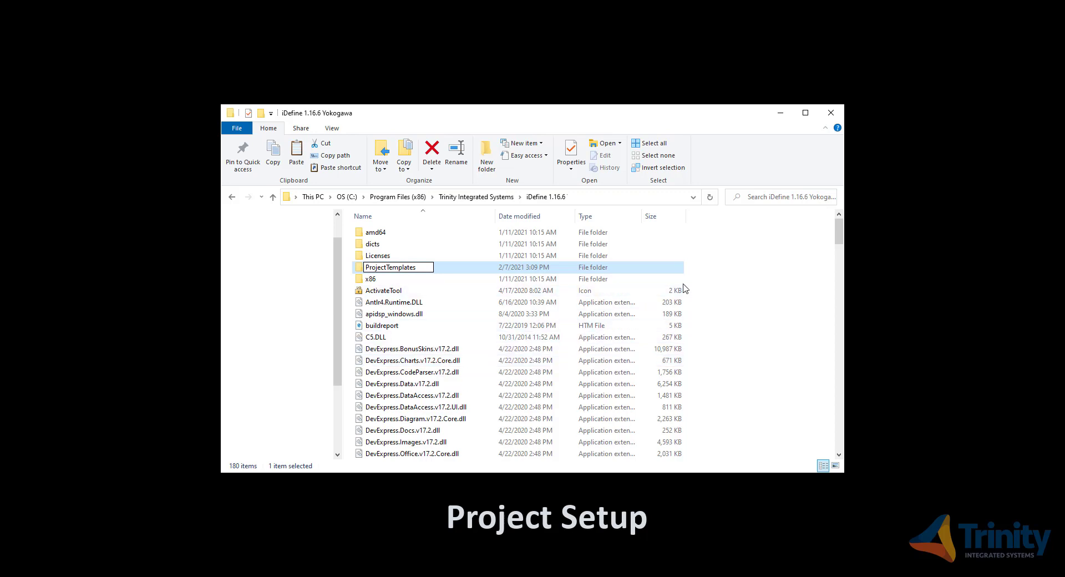
pyautogui.press('Return')
# - Paste the template IPT file into ProjectTemplates, granting the required permission
pyautogui.doubleClick(472, 268)
pyautogui.rightClick(432, 261)
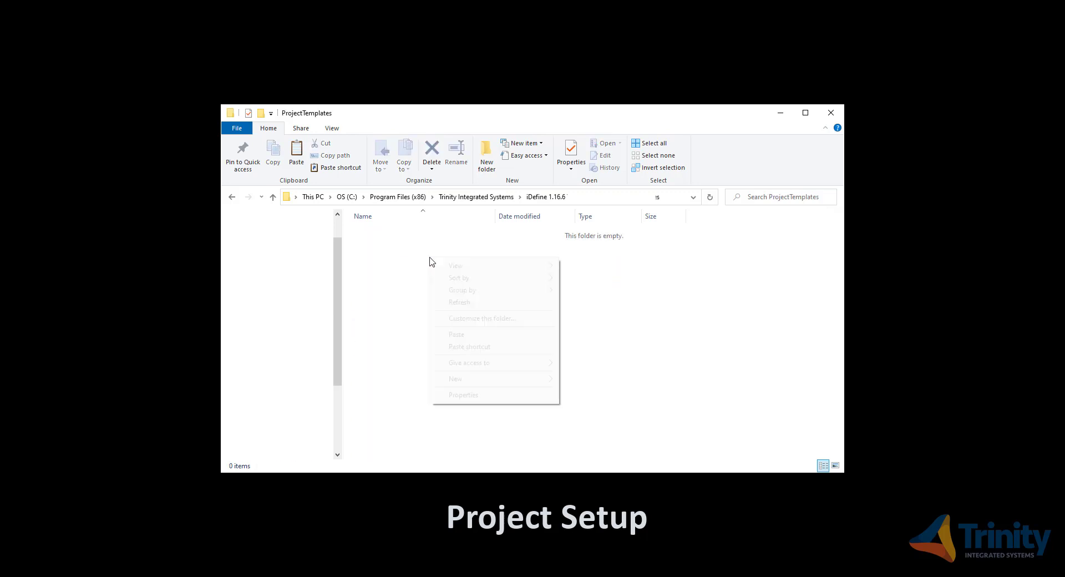
pyautogui.click(471, 334)
pyautogui.click(484, 264)
pyautogui.click(494, 300)
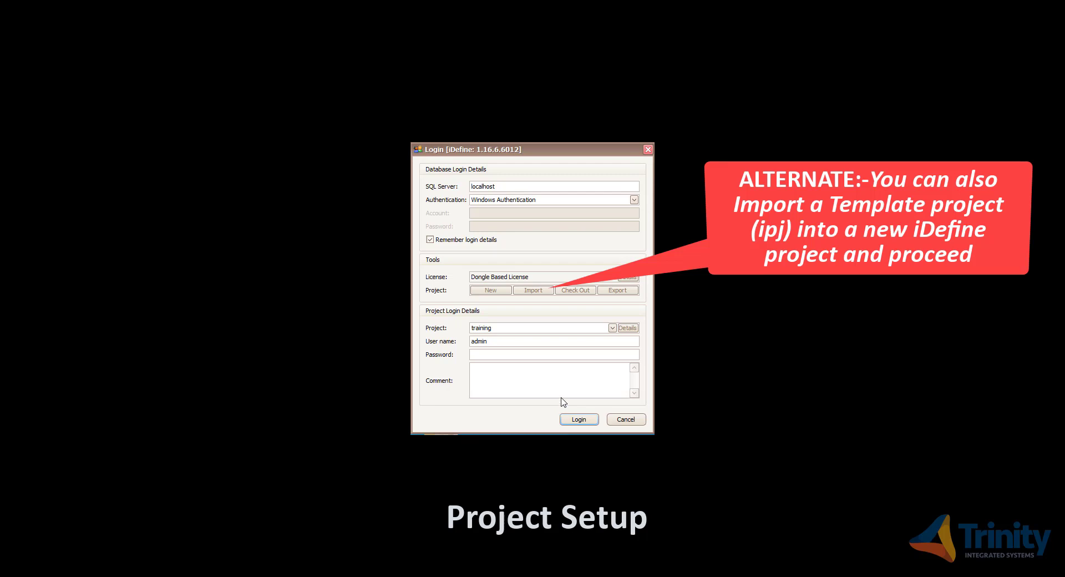
# - Choose New under Tools in the iDefine Login dialog
pyautogui.click(504, 294)
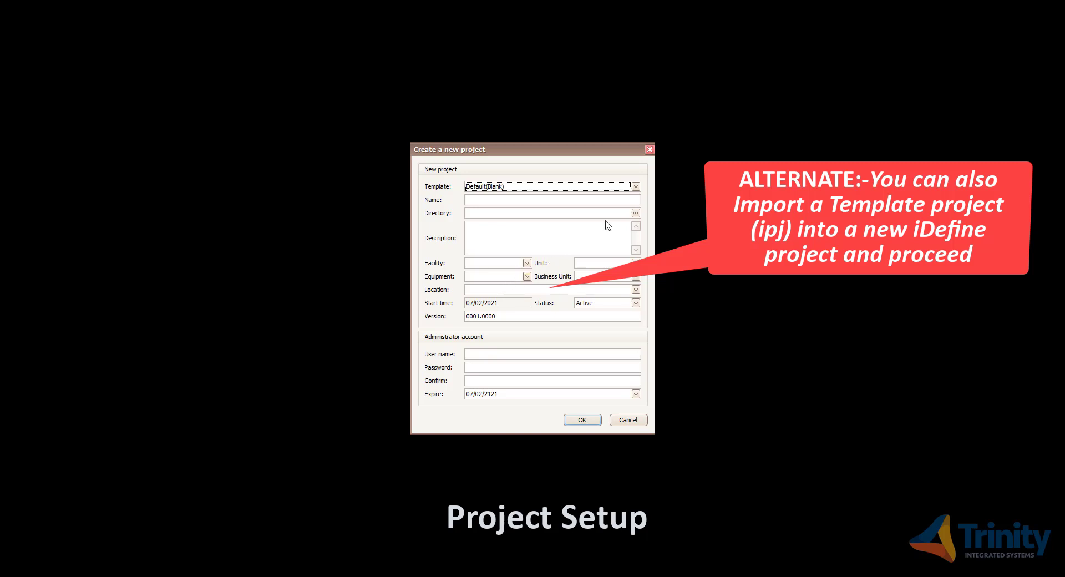
# - Pick template id_GES_SIS_R01_1_R3_8_20191105_114228 and enter project name TemplateProject
pyautogui.click(635, 190)
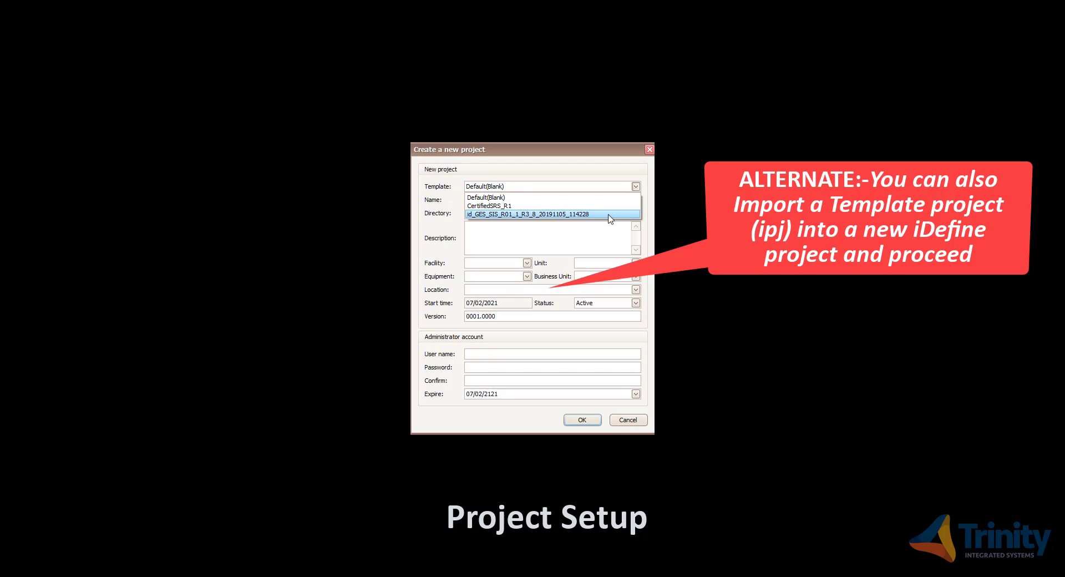
pyautogui.click(609, 214)
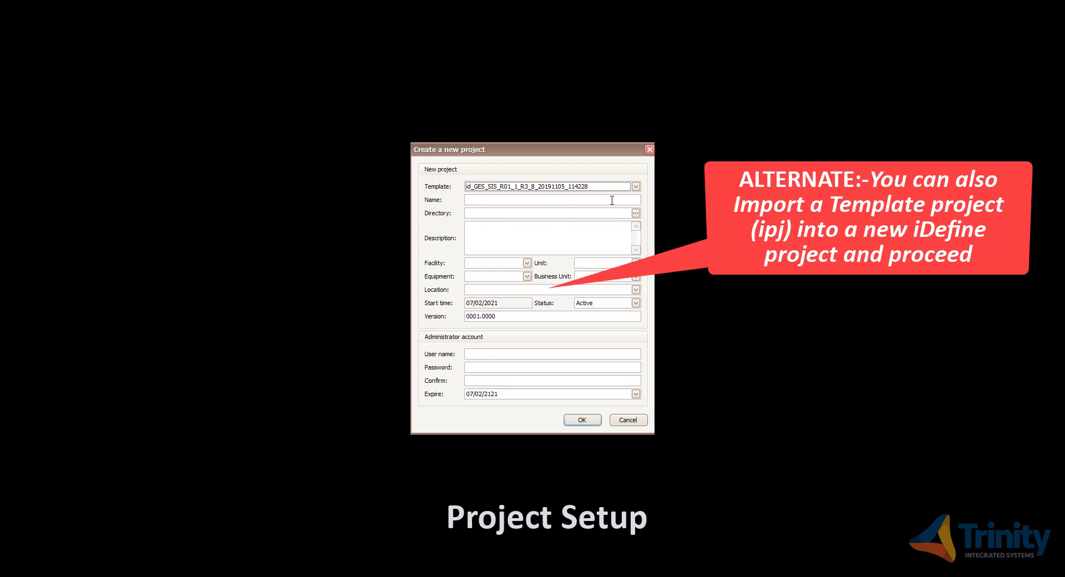
pyautogui.click(612, 200)
pyautogui.write('Templa')
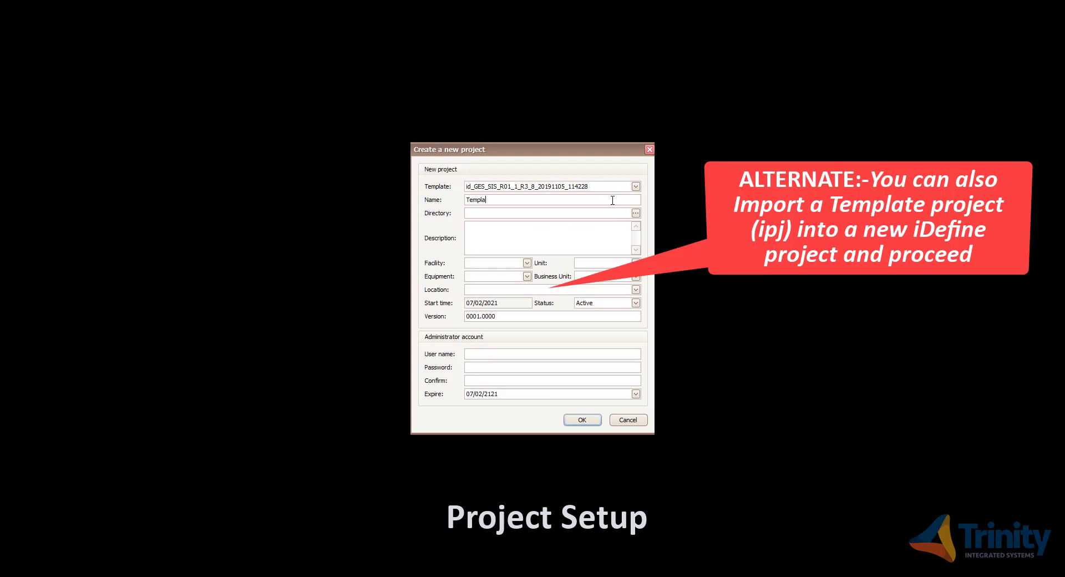
pyautogui.write('teProject')
# - Set the project directory to C:\iDefine\Projects
pyautogui.click(635, 214)
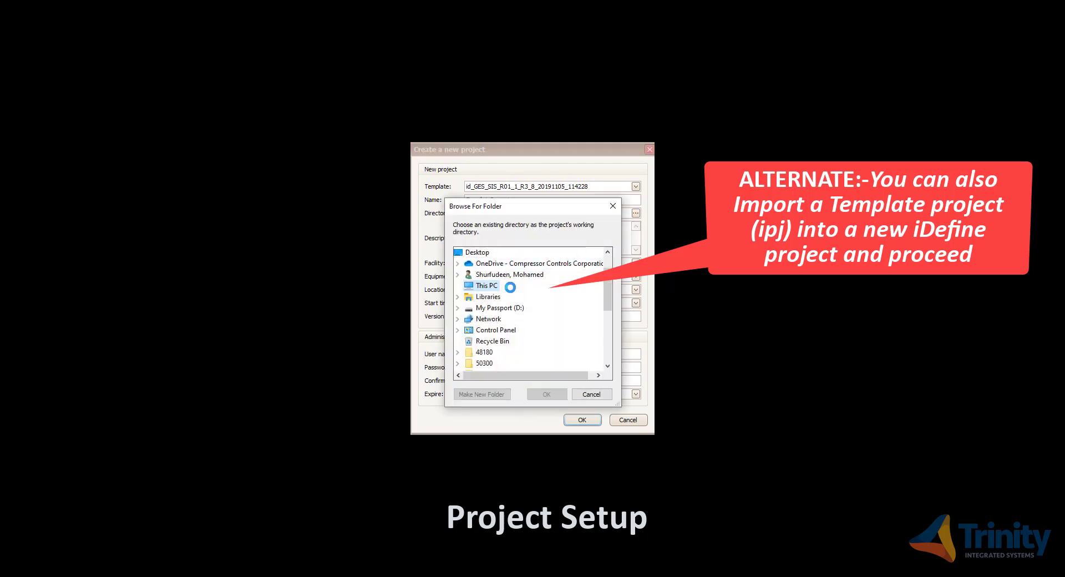
pyautogui.doubleClick(503, 343)
pyautogui.scroll(-2, 511, 355)
pyautogui.doubleClick(513, 275)
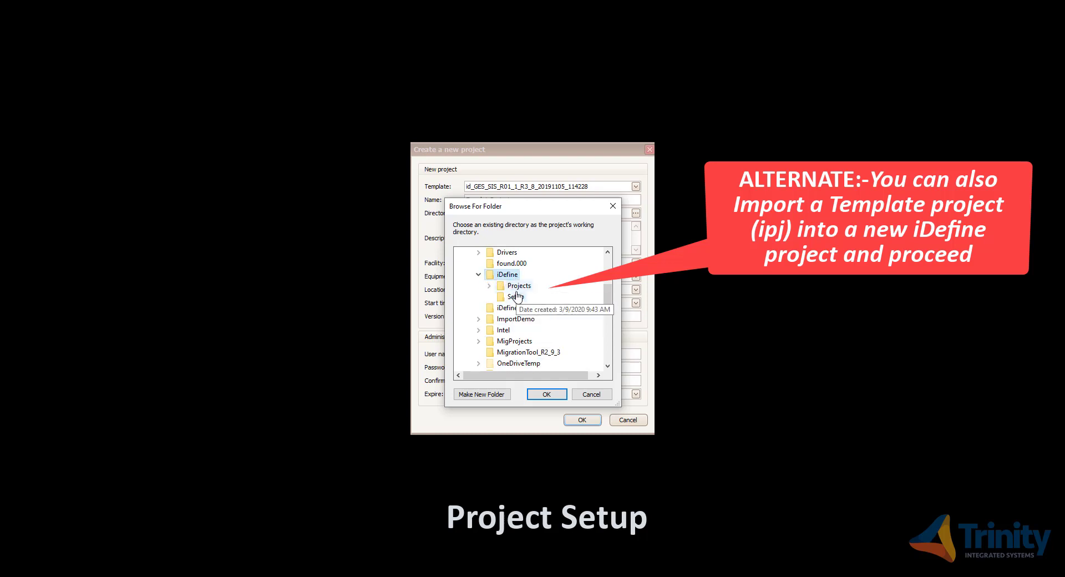
pyautogui.doubleClick(518, 300)
pyautogui.click(547, 394)
# - Enter description ESD System plus administrator user name and password, then create the project
pyautogui.click(517, 239)
pyautogui.write('ESD System')
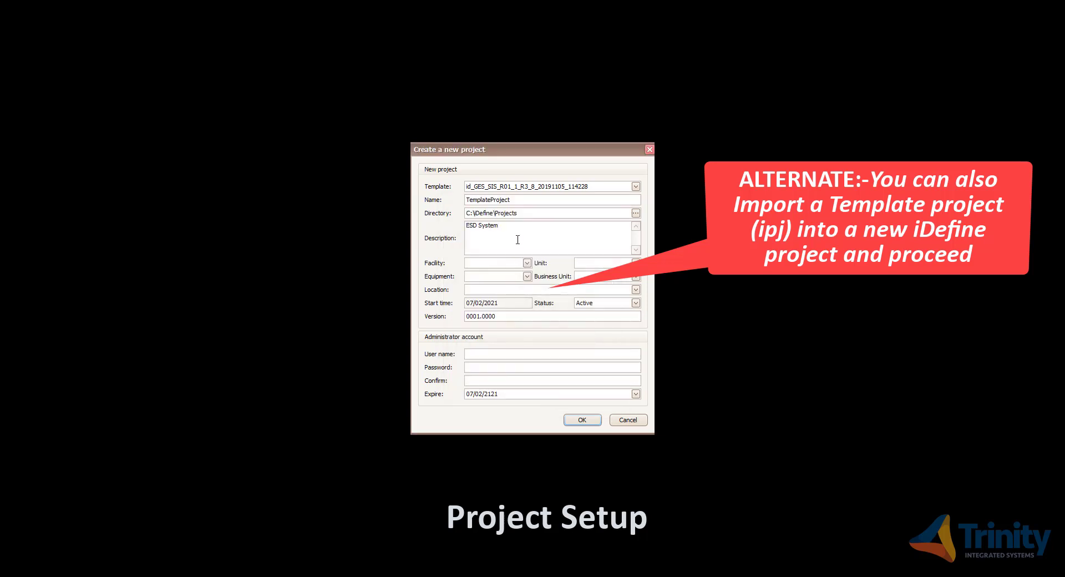
pyautogui.click(488, 354)
pyautogui.write('admin')
pyautogui.click(476, 367)
pyautogui.write('admin')
pyautogui.click(471, 381)
pyautogui.write('admin')
pyautogui.click(635, 394)
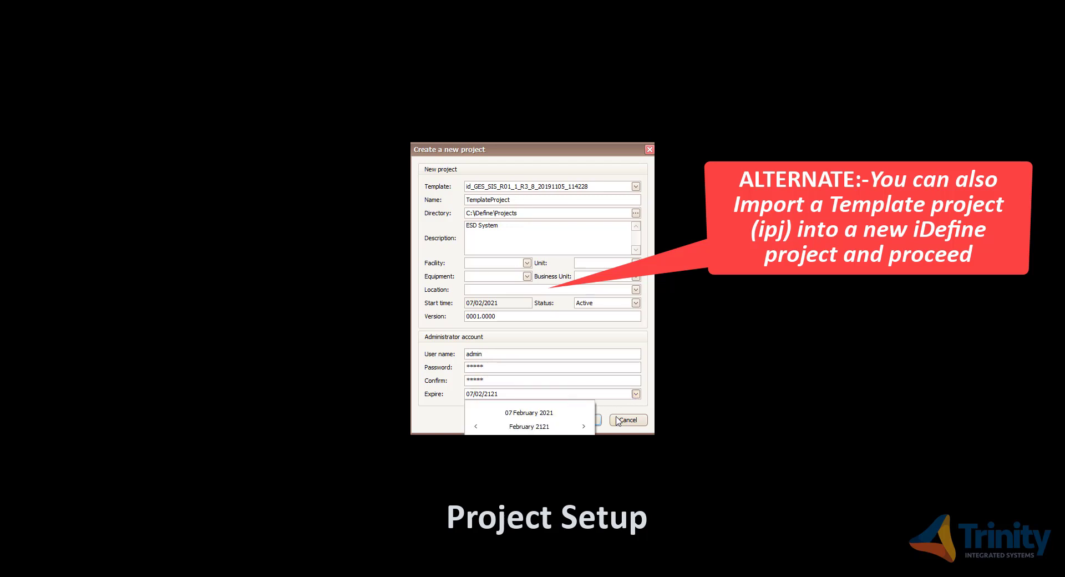
pyautogui.click(622, 403)
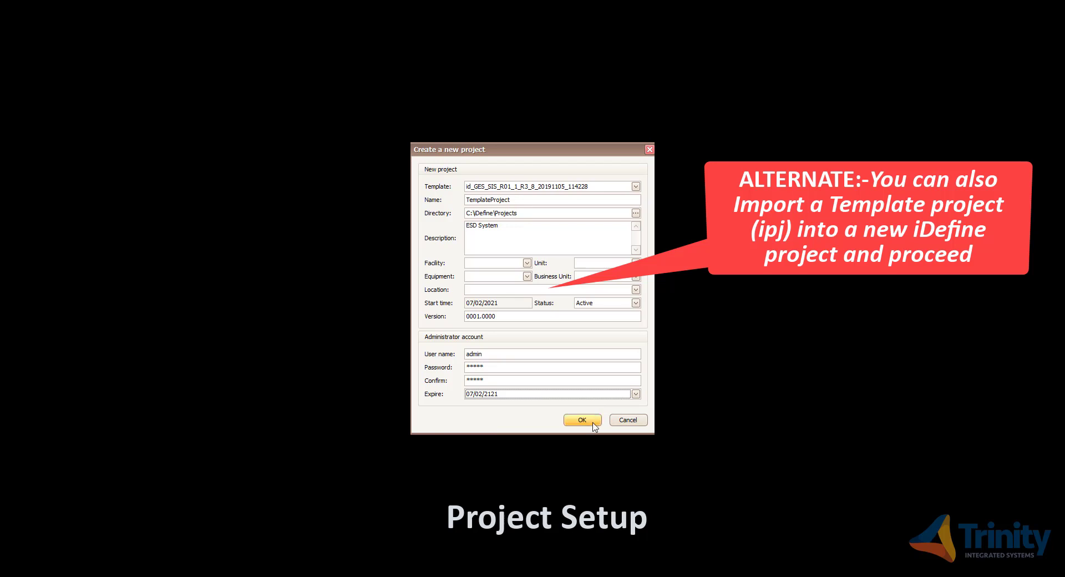
pyautogui.click(581, 420)
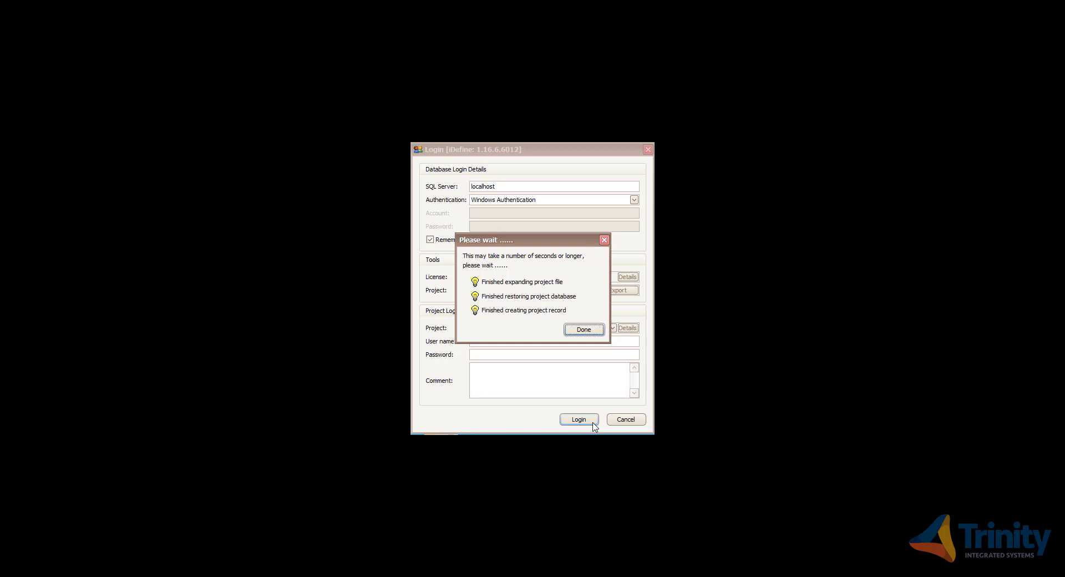
# - Dismiss the creation notice and log in to TemplateProject with the administrator credentials
pyautogui.click(587, 331)
pyautogui.click(554, 342)
pyautogui.write('admin')
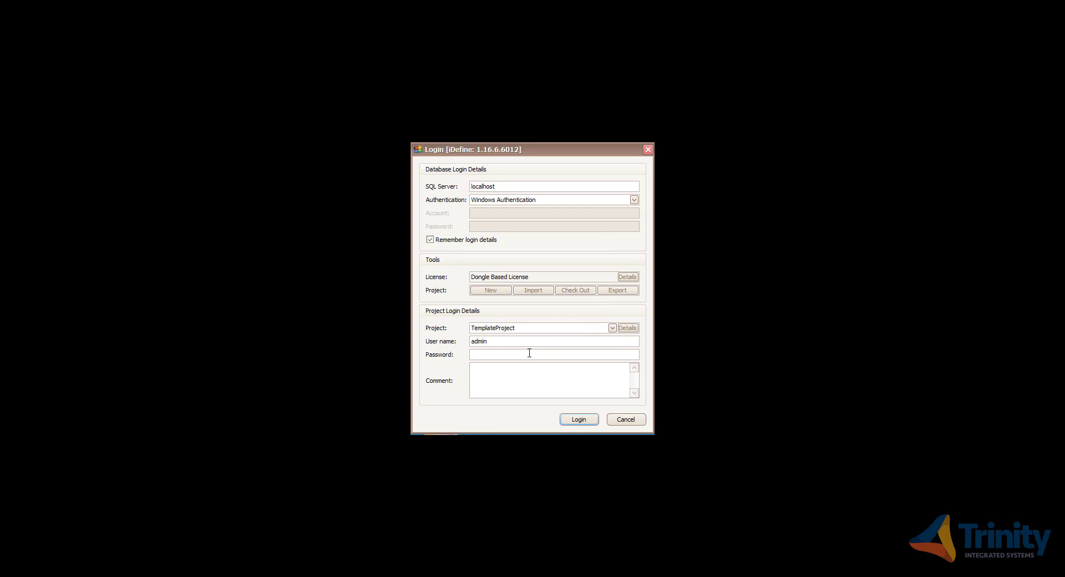
pyautogui.click(527, 354)
pyautogui.write('admin')
pyautogui.click(579, 419)
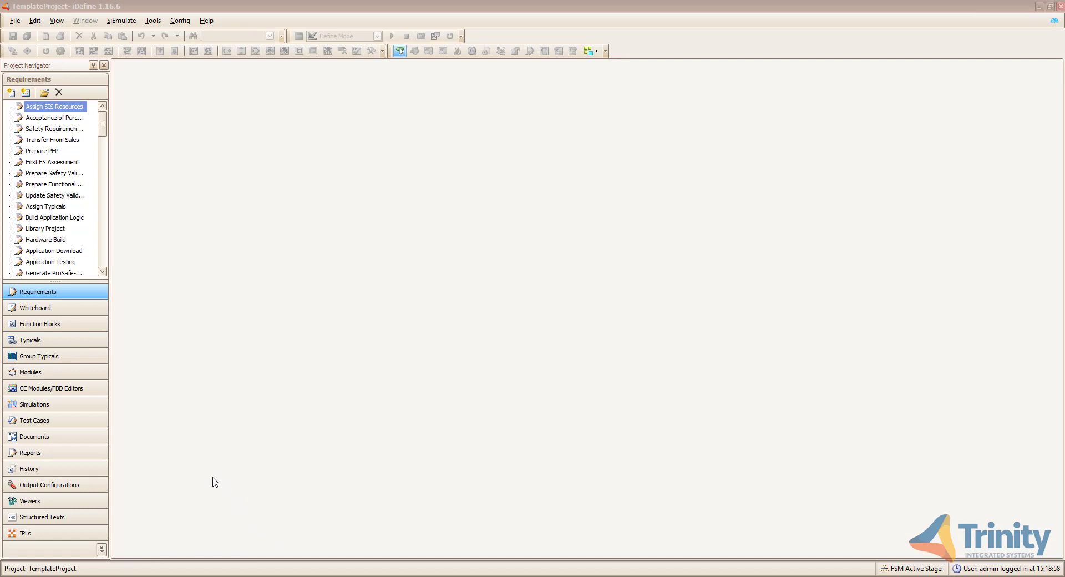
# - Show Typicals in the Project Navigator and browse entries like ST_SAI and ST_SDV1_FC
pyautogui.click(99, 348)
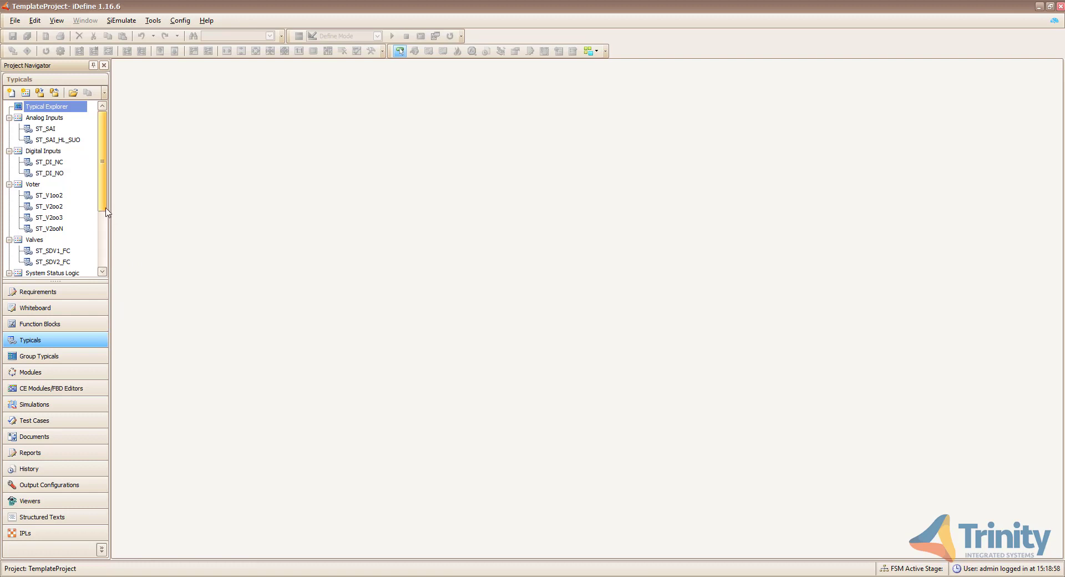
pyautogui.moveTo(105, 209); pyautogui.dragTo(102, 272)
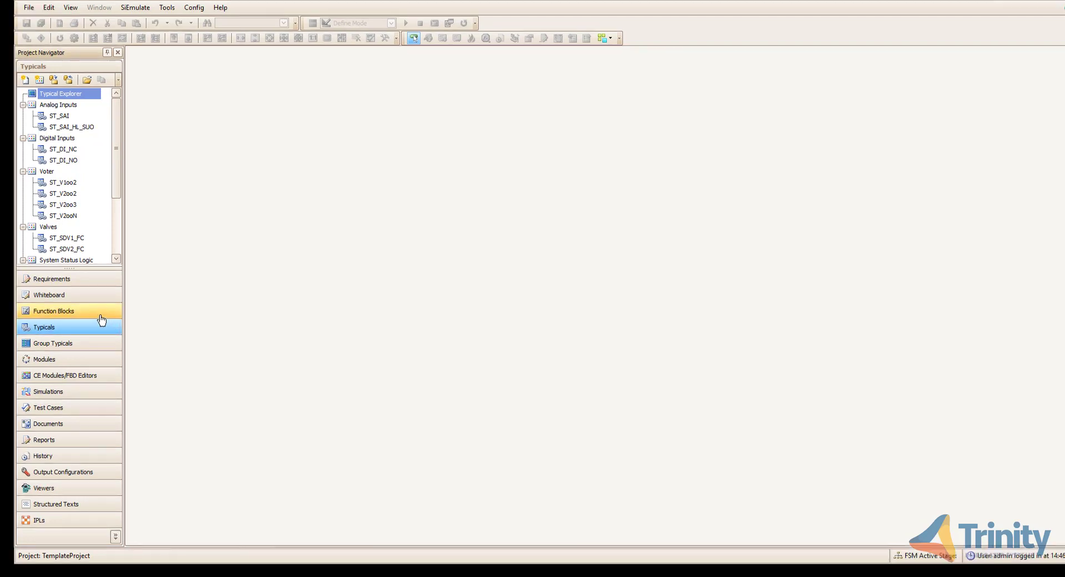
# - Switch to Function Blocks in the Project Navigator and start the Import Function Blocks dialog
pyautogui.click(87, 326)
pyautogui.click(101, 314)
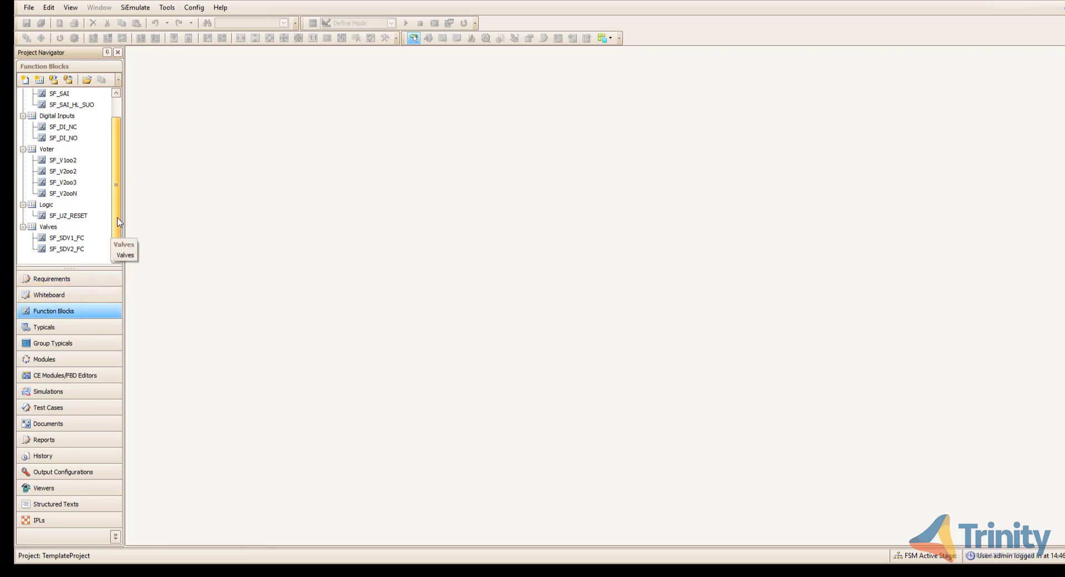
pyautogui.scroll(1, 127, 206)
pyautogui.scroll(1, 126, 206)
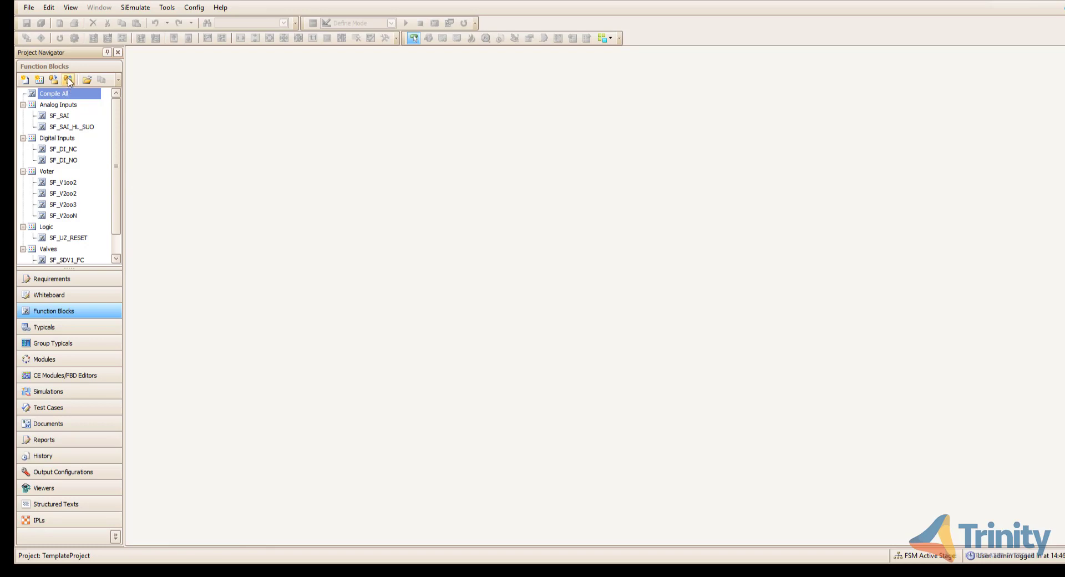
pyautogui.click(69, 81)
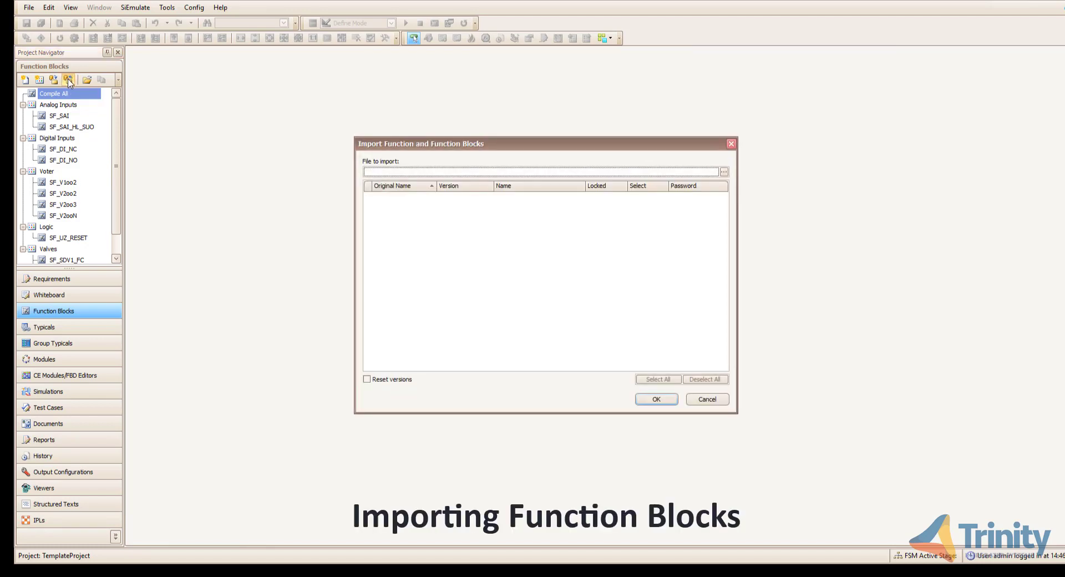
# - Load Sample_Project_FB.fbs and mark all its function blocks for import
pyautogui.click(723, 172)
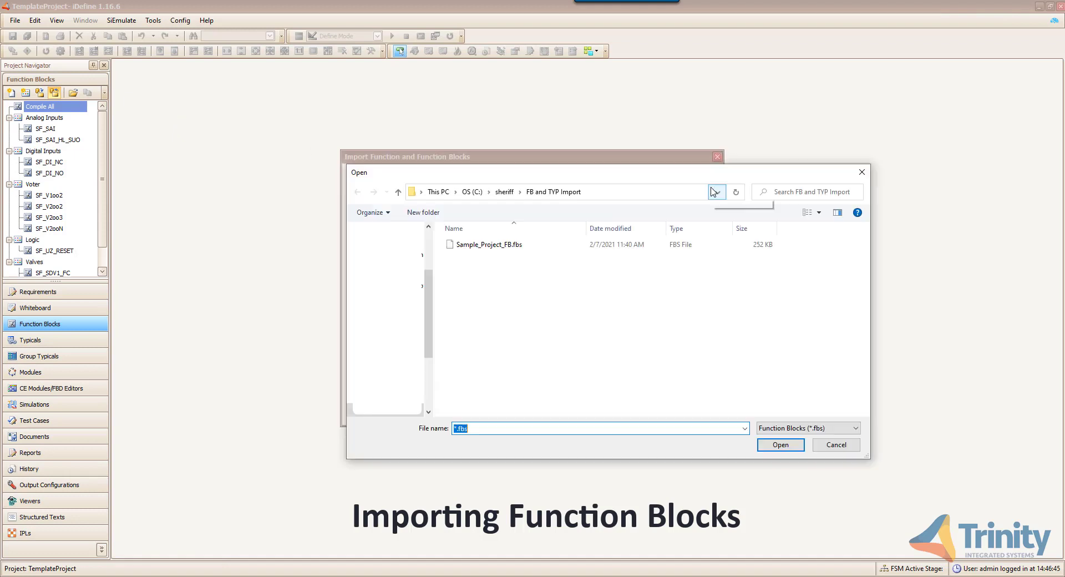
pyautogui.click(537, 249)
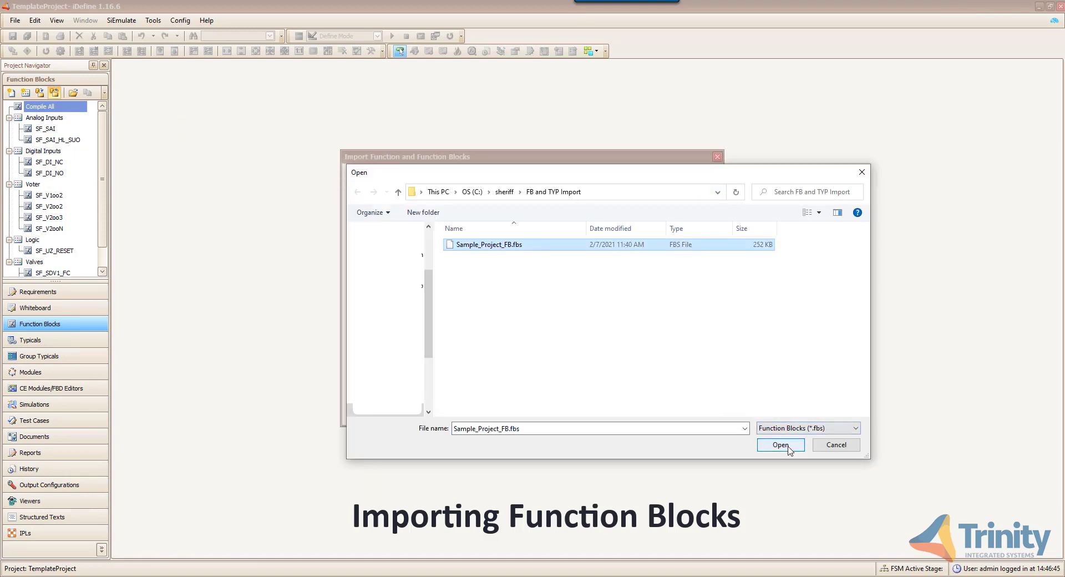
pyautogui.click(780, 444)
pyautogui.click(634, 209)
pyautogui.click(633, 221)
pyautogui.click(634, 233)
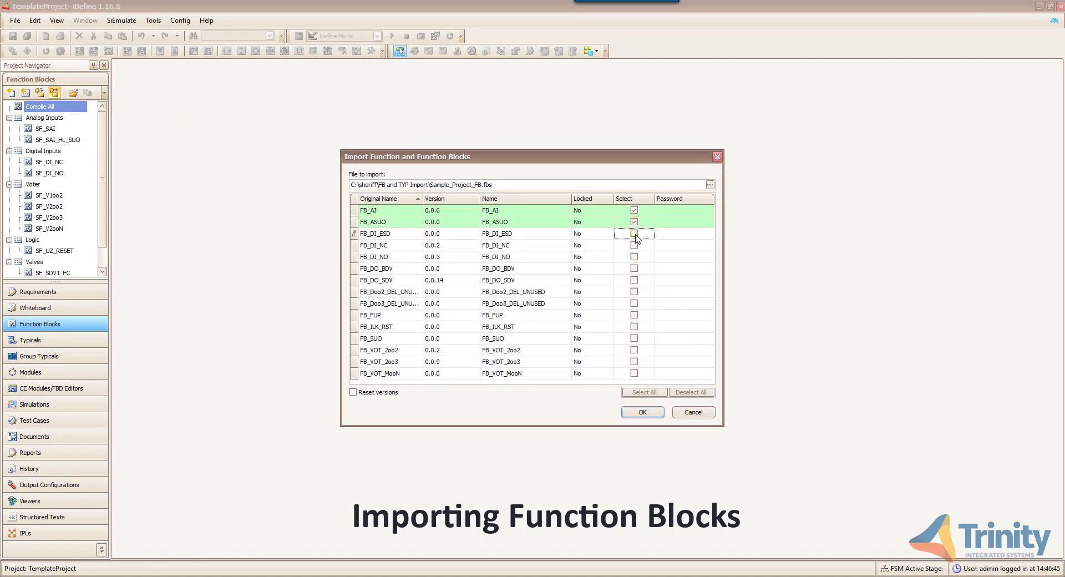
pyautogui.click(651, 394)
# - Import the marked function blocks, then return to the Typicals view
pyautogui.click(660, 270)
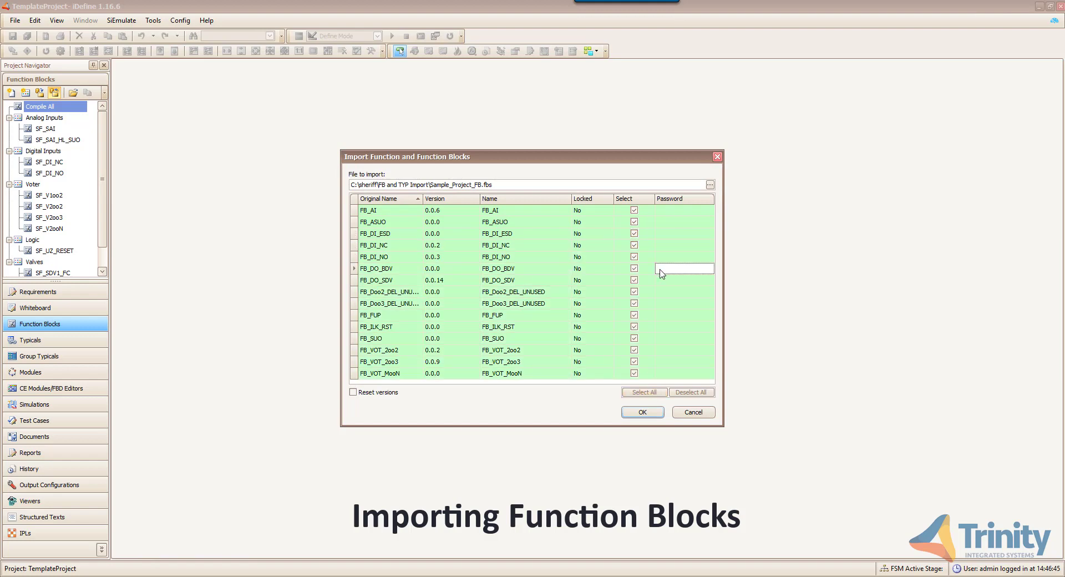
pyautogui.click(644, 413)
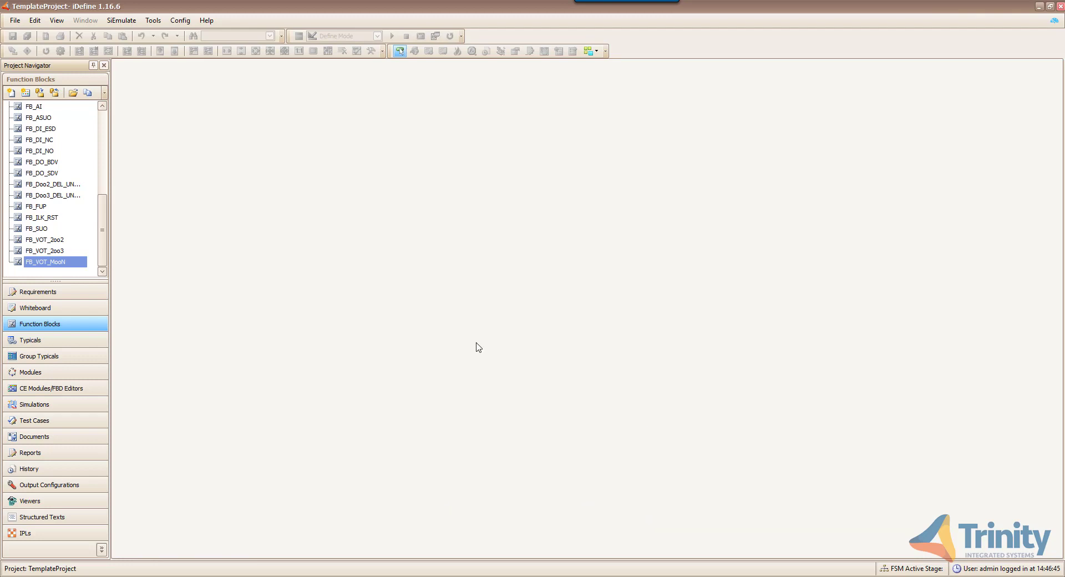
pyautogui.scroll(1, 107, 239)
pyautogui.click(93, 340)
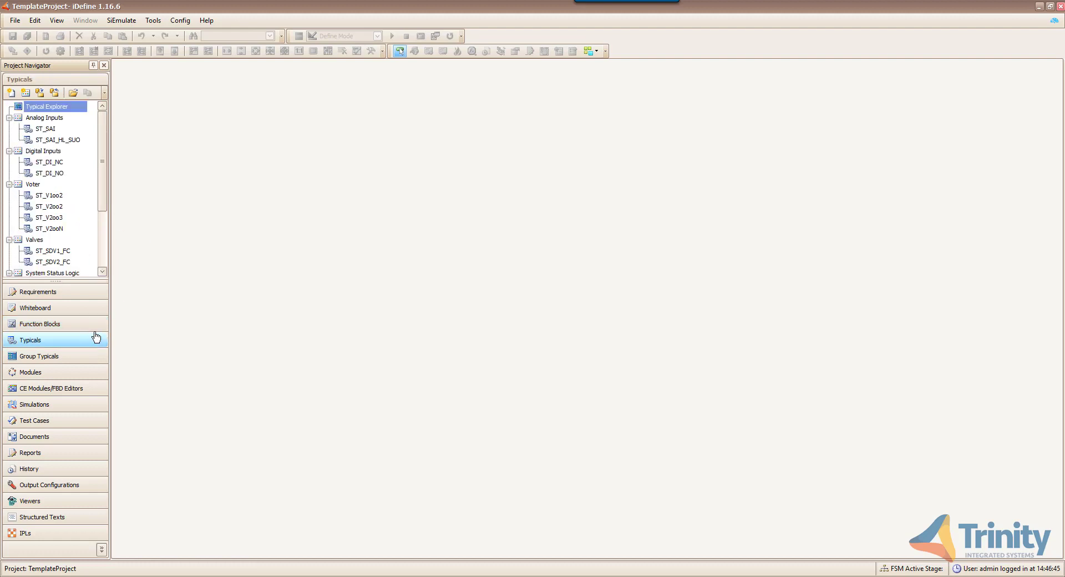
# - Load Sample_Project_Typicals.tps for typical import and mark every typical
pyautogui.click(54, 93)
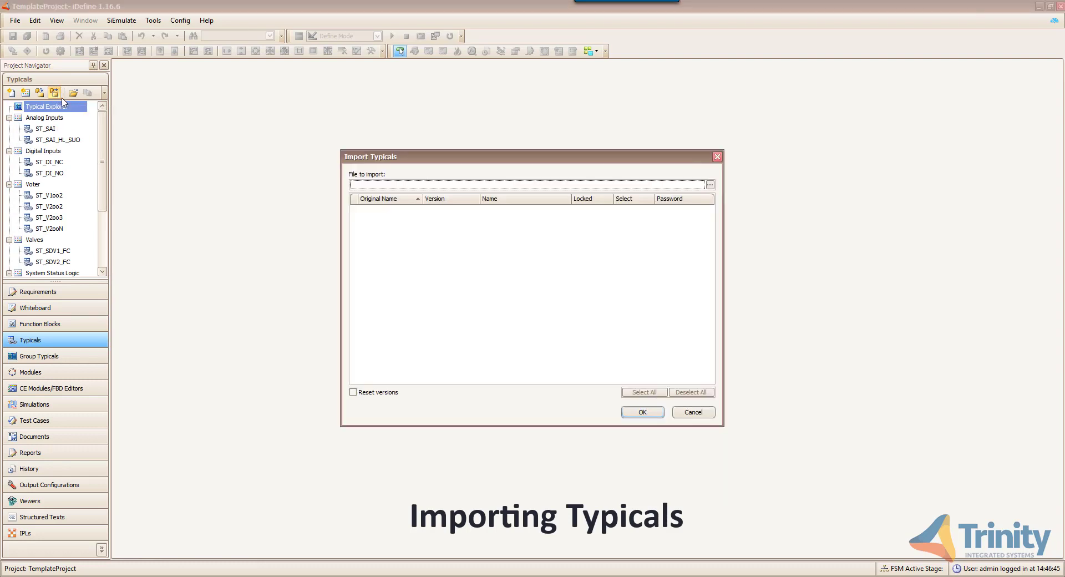
pyautogui.click(710, 185)
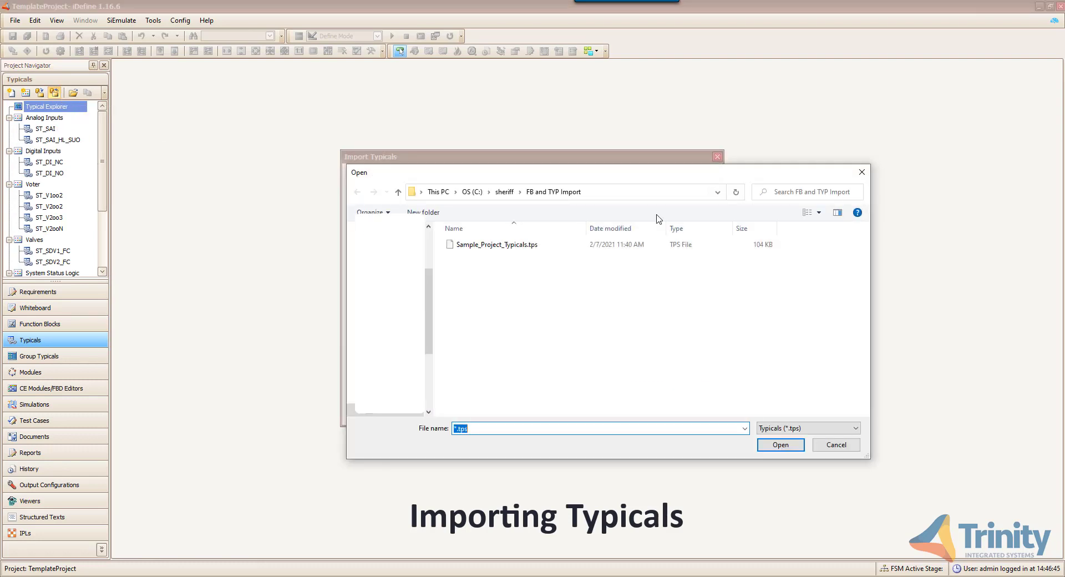
pyautogui.click(540, 246)
pyautogui.click(775, 447)
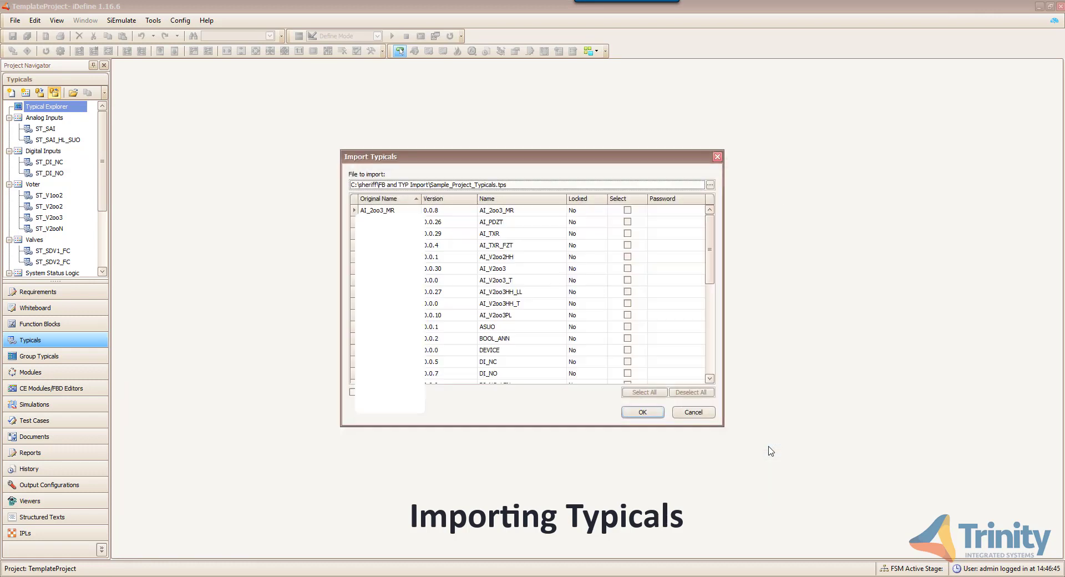
pyautogui.scroll(-7, 656, 321)
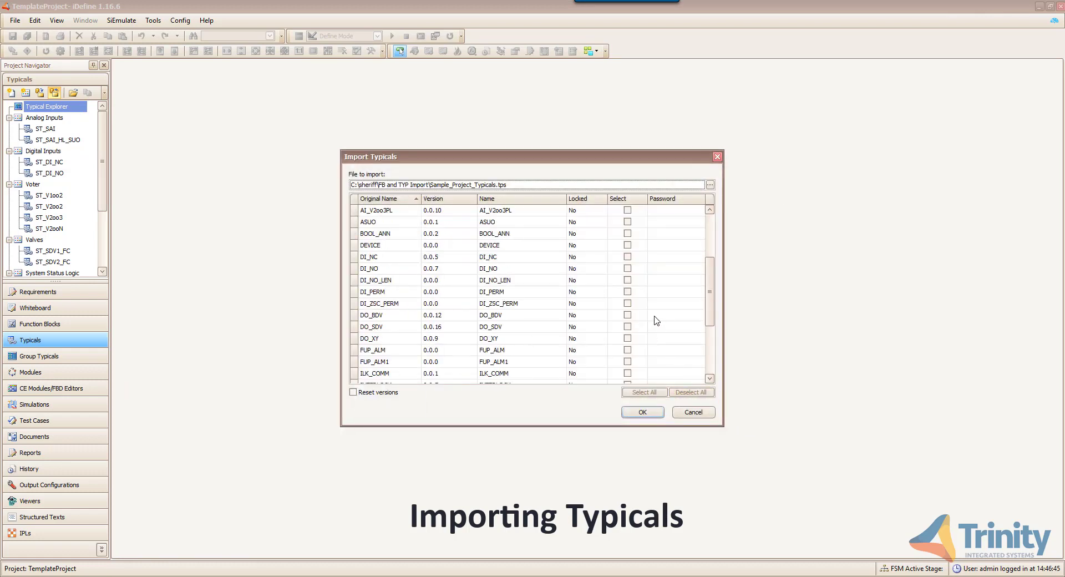
pyautogui.click(644, 392)
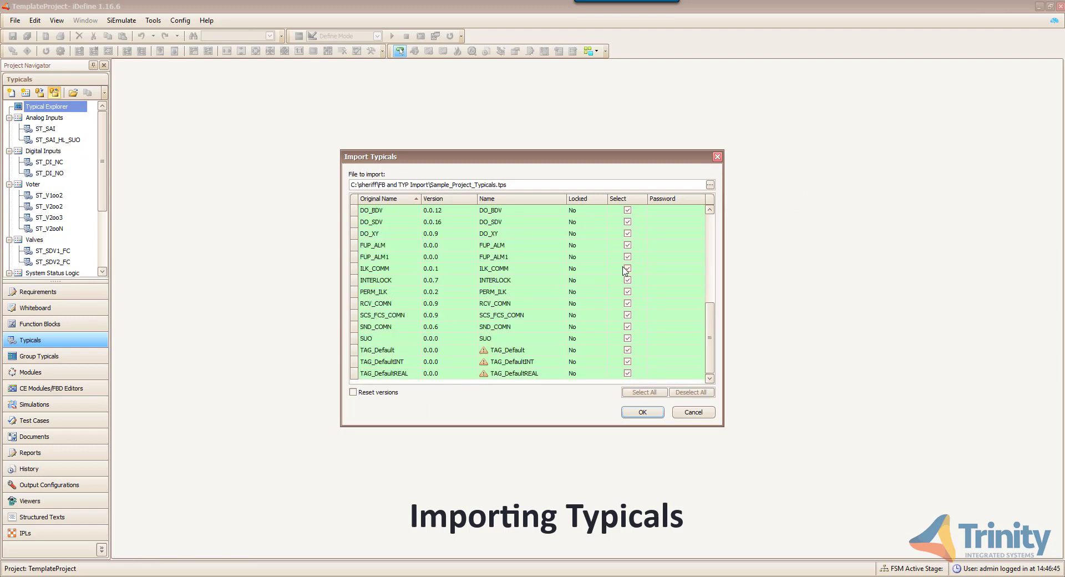
# - Exclude DEVICE, TAG_Default, TAG_DefaultINT and TAG_DefaultREAL, then import the remaining typicals
pyautogui.scroll(5, 640, 284)
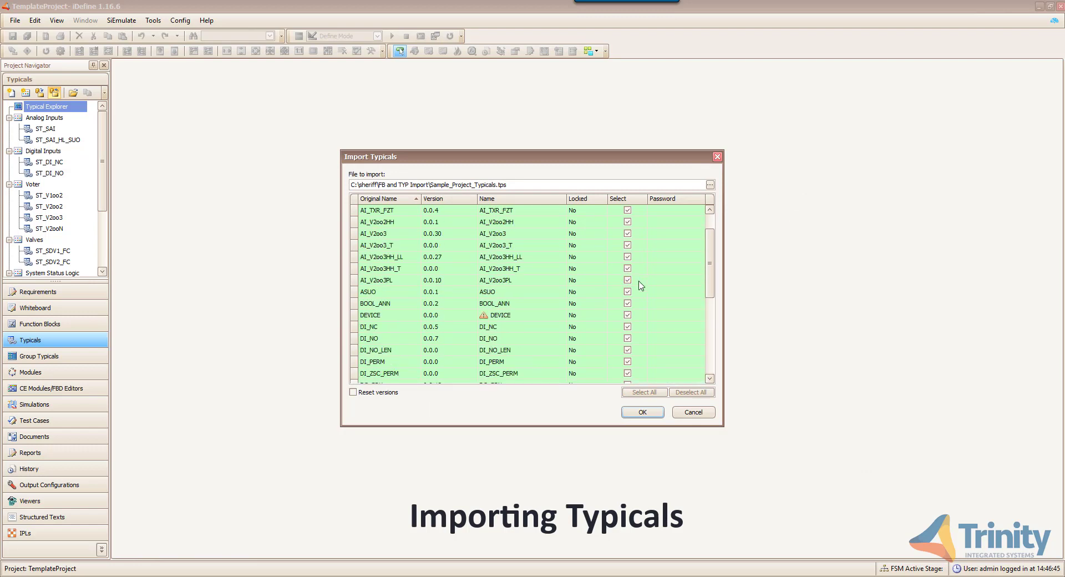
pyautogui.click(628, 315)
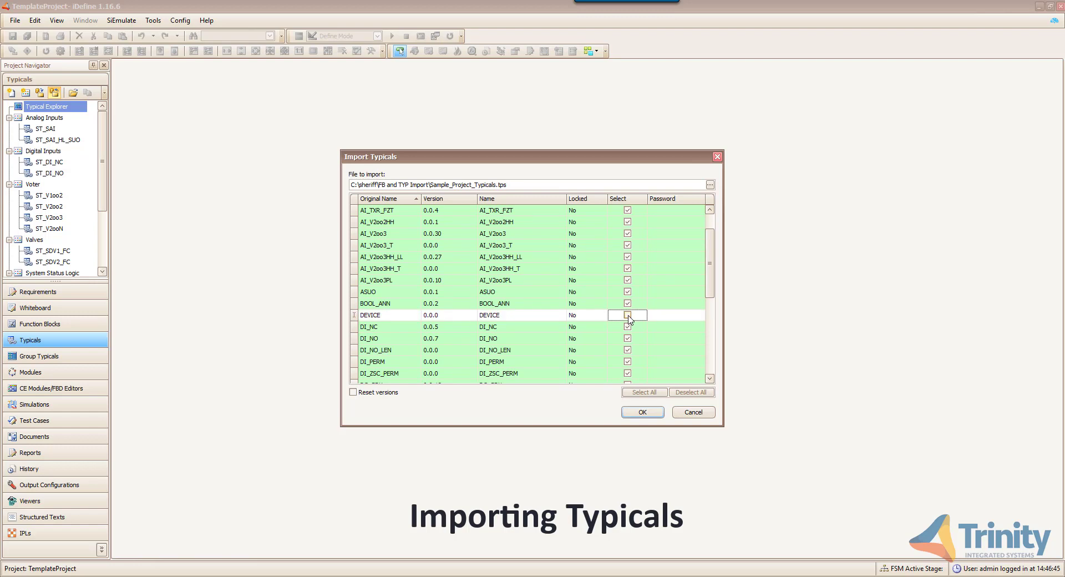
pyautogui.moveTo(705, 290); pyautogui.dragTo(703, 365)
pyautogui.click(627, 350)
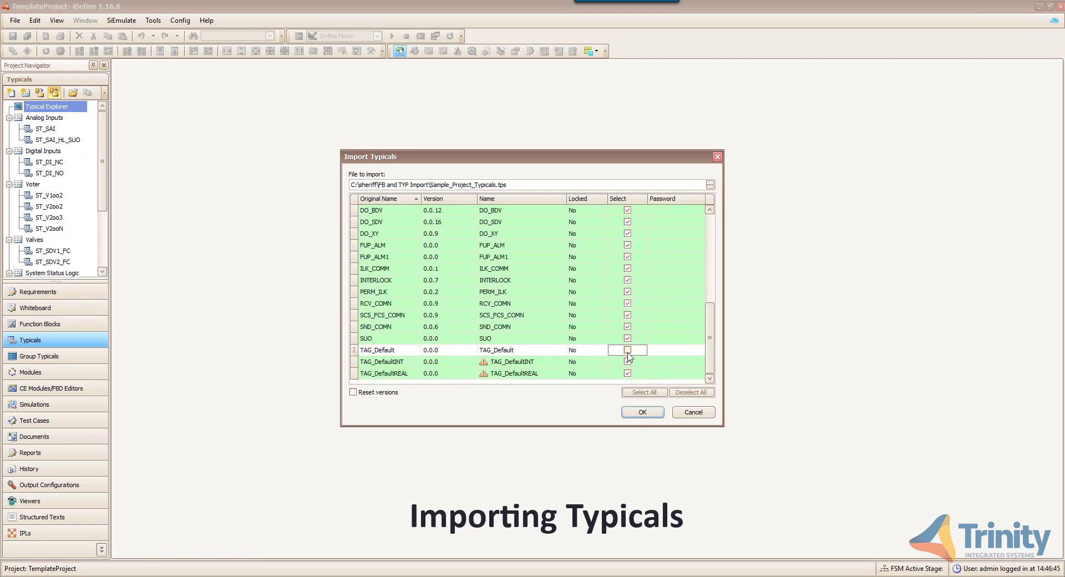
pyautogui.click(628, 362)
pyautogui.click(627, 373)
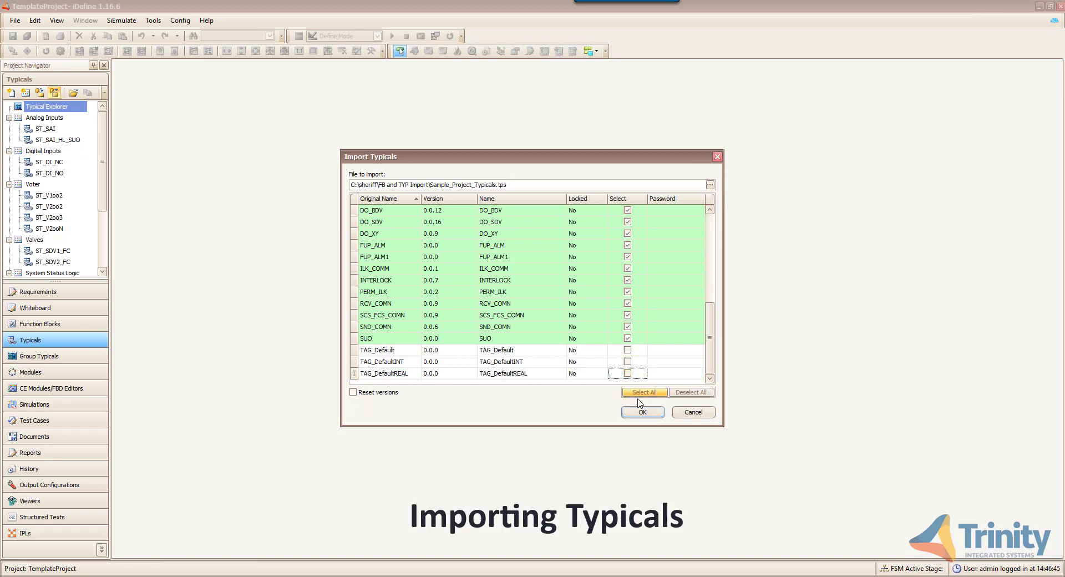
pyautogui.click(641, 411)
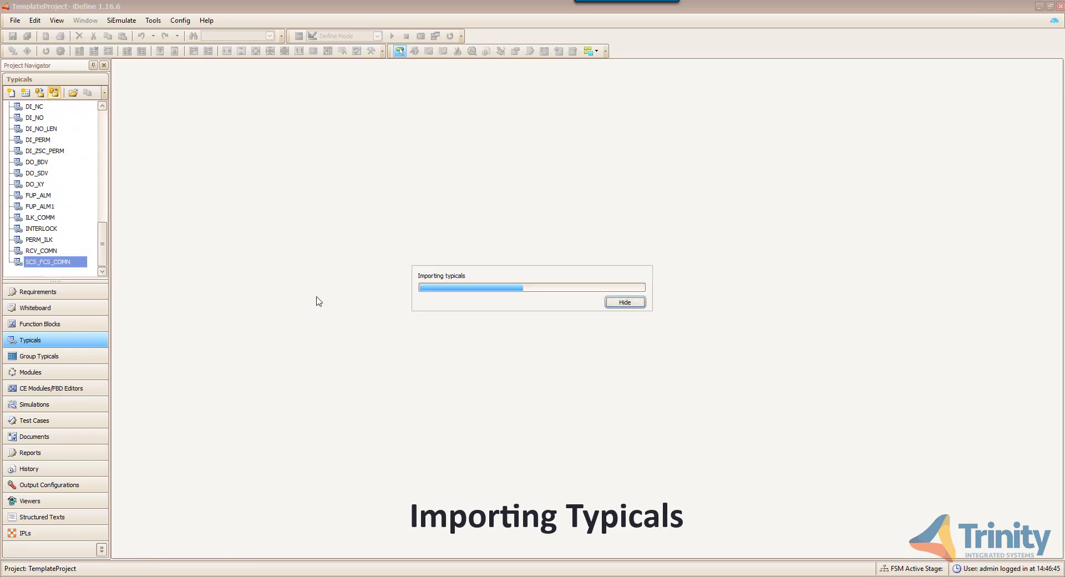
pyautogui.moveTo(102, 244); pyautogui.dragTo(114, 190)
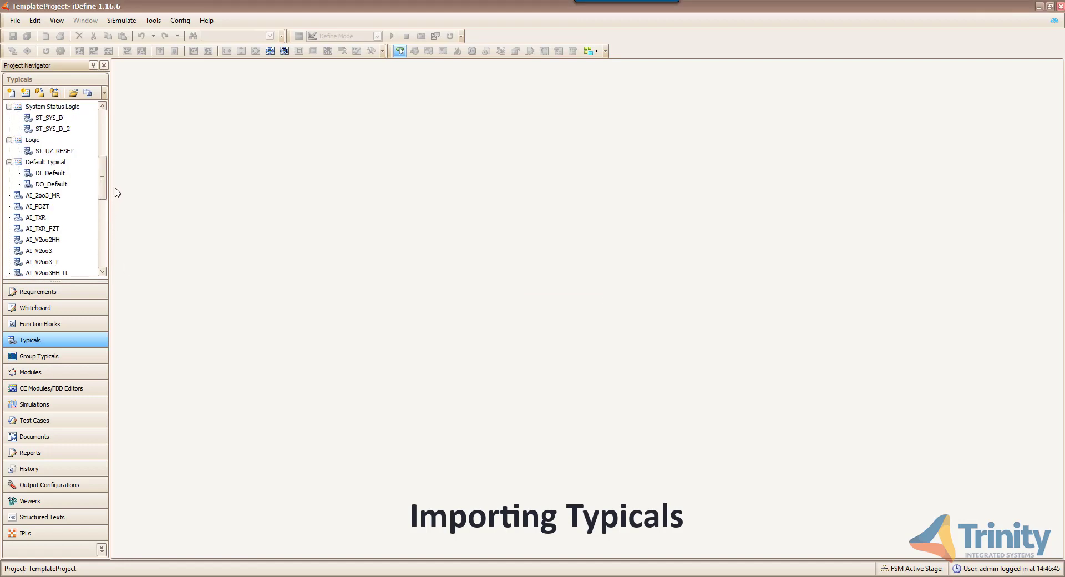